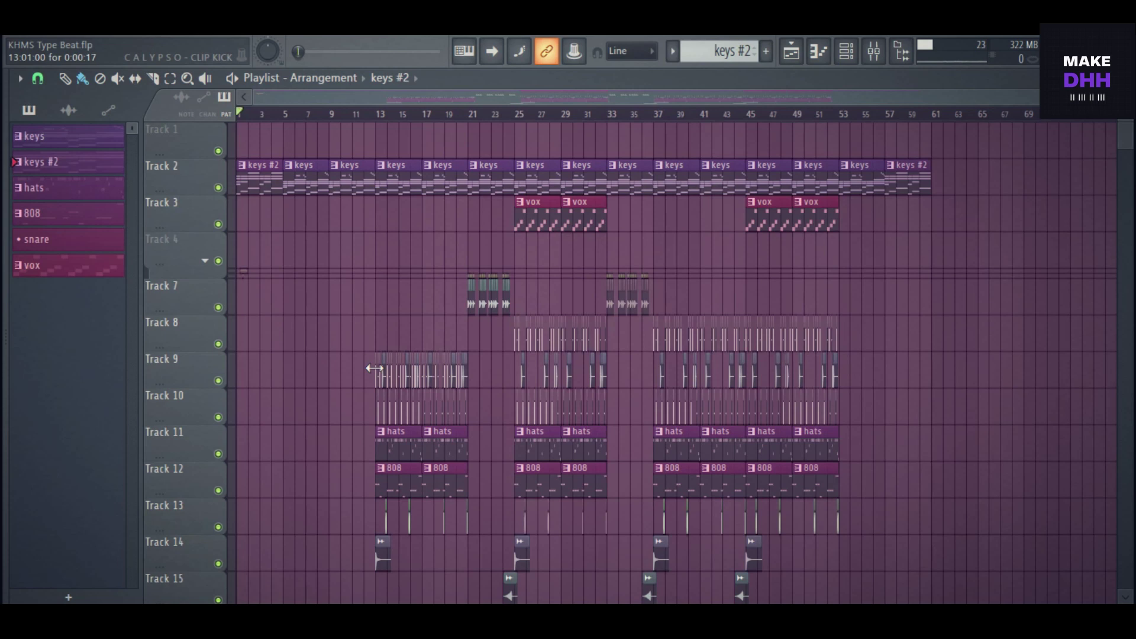
Step: Place the playhead at bar 13 of the Playlist, at the start of the first hats and 808 clips
scroll(374, 368, down, 2)
scroll(374, 368, up, 2)
ctrl+scroll(381, 284, up, 5)
click(378, 113)
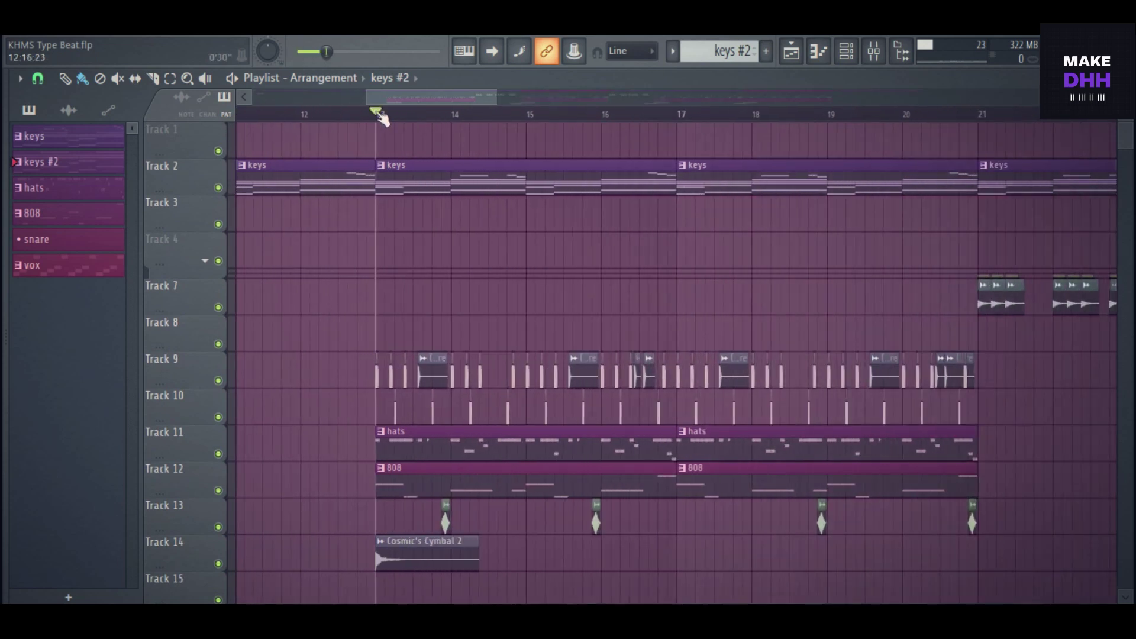
ctrl+scroll(462, 259, down, 3)
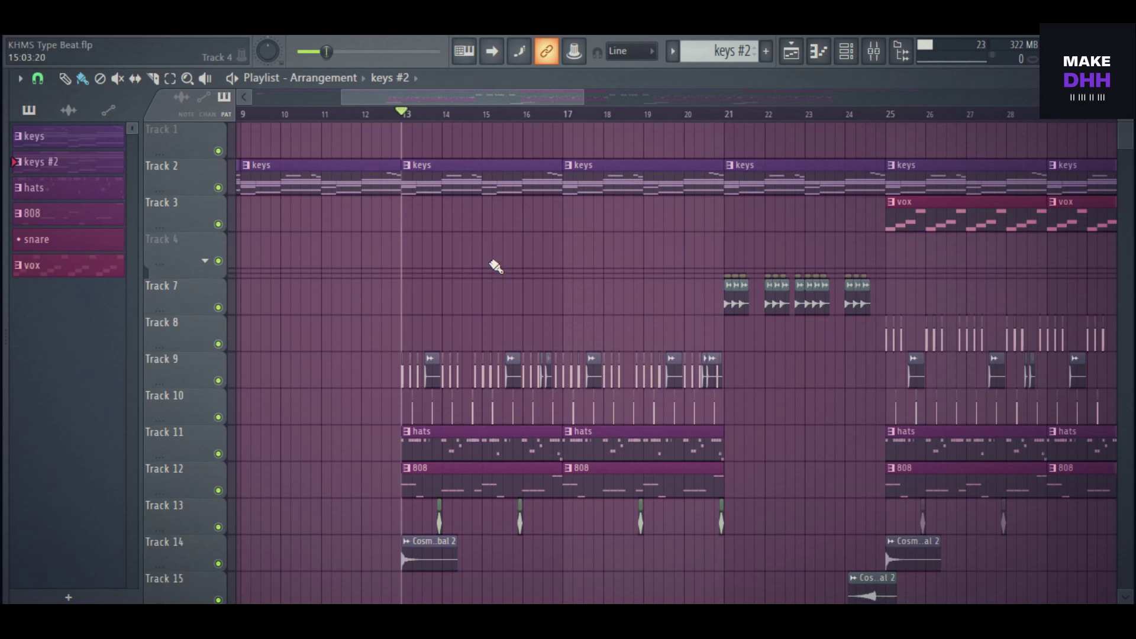
Step: Open the Xpand!2 notes of the keys #2 pattern in the piano roll and play the keys #2 and keys patterns
key(F7)
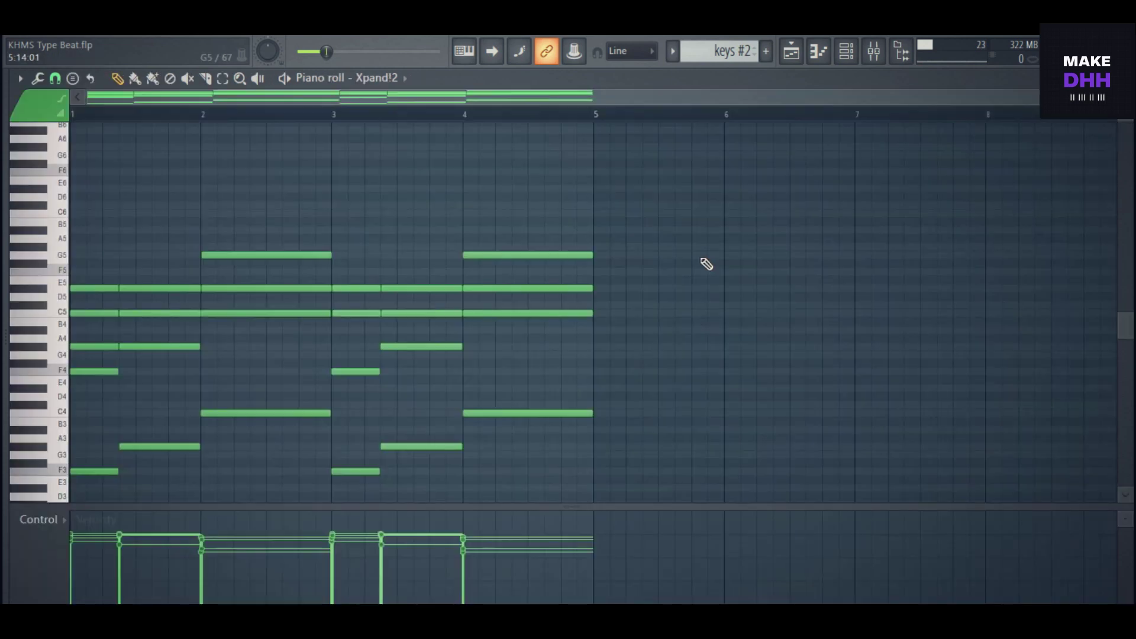
scroll(706, 264, down, 1)
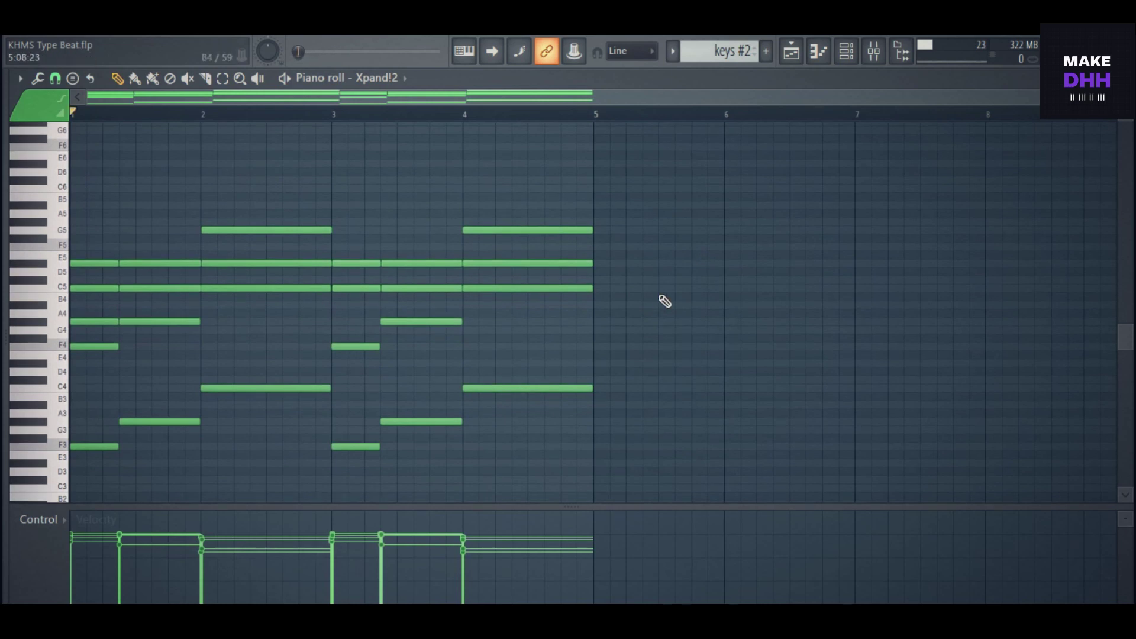
key(space)
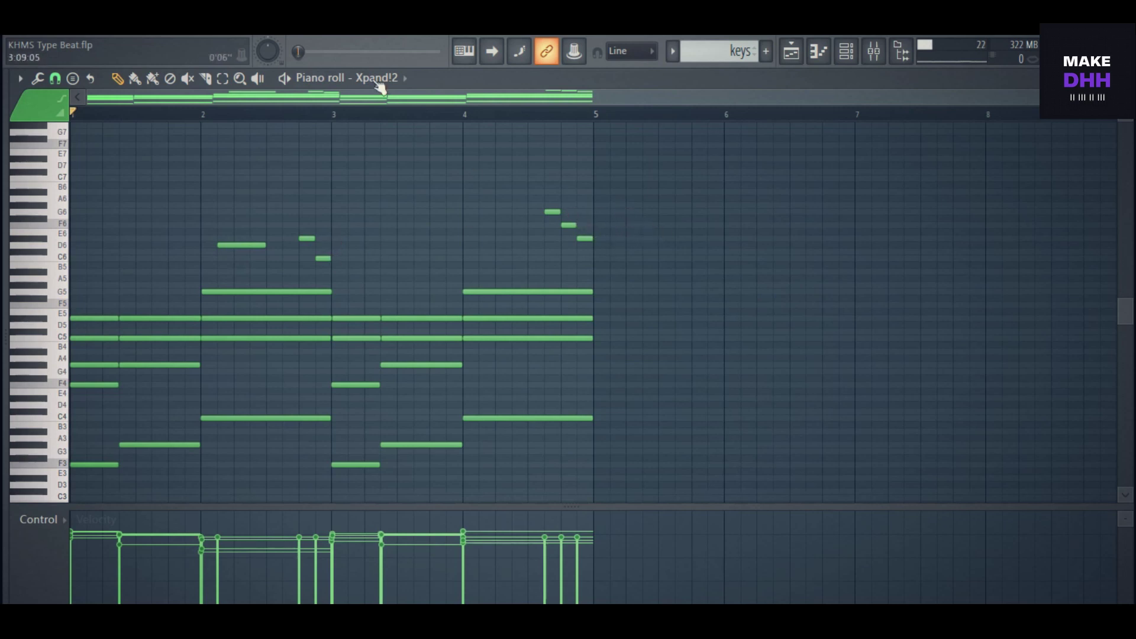
key(space)
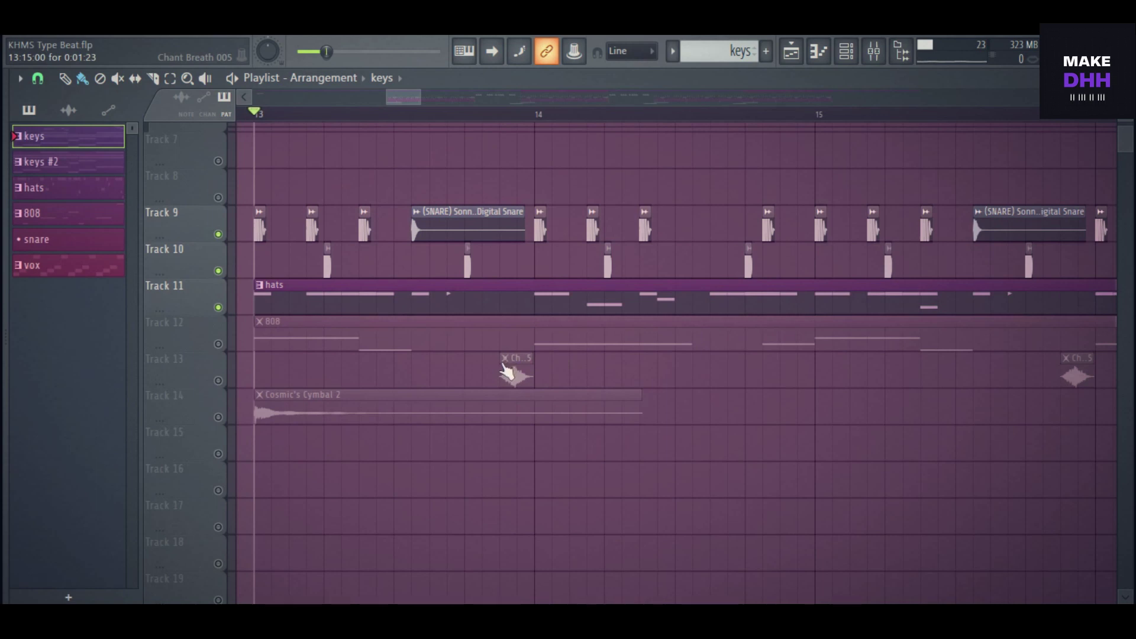
Step: Play the soloed kick, snare and hats on Tracks 9 to 11 from bar 13 and follow their arrangement
scroll(305, 309, down, 2)
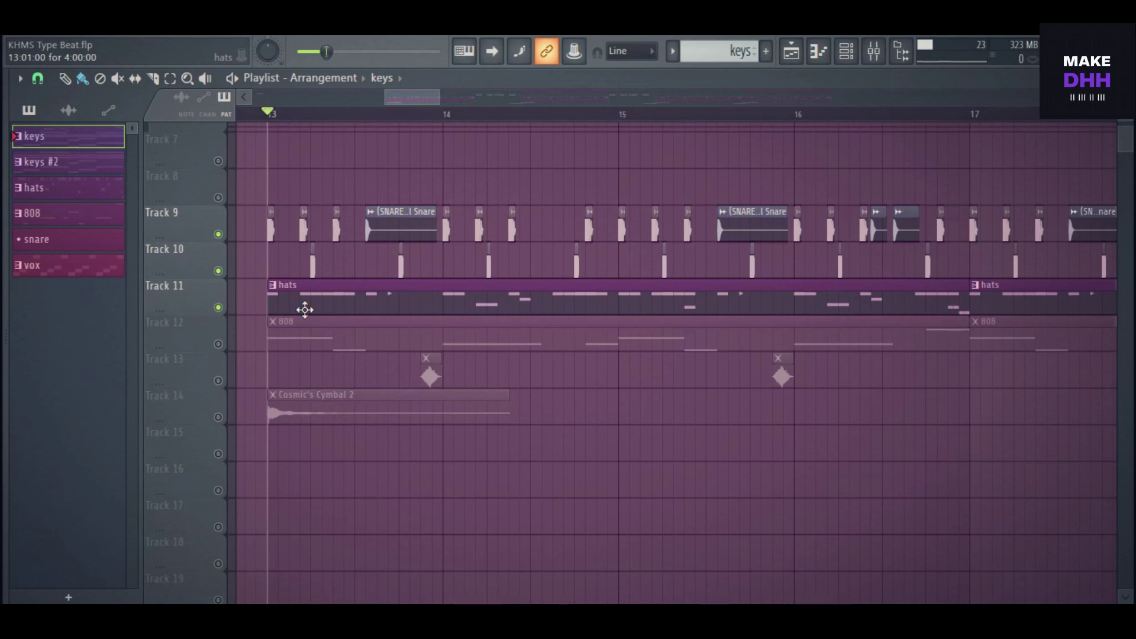
key(space)
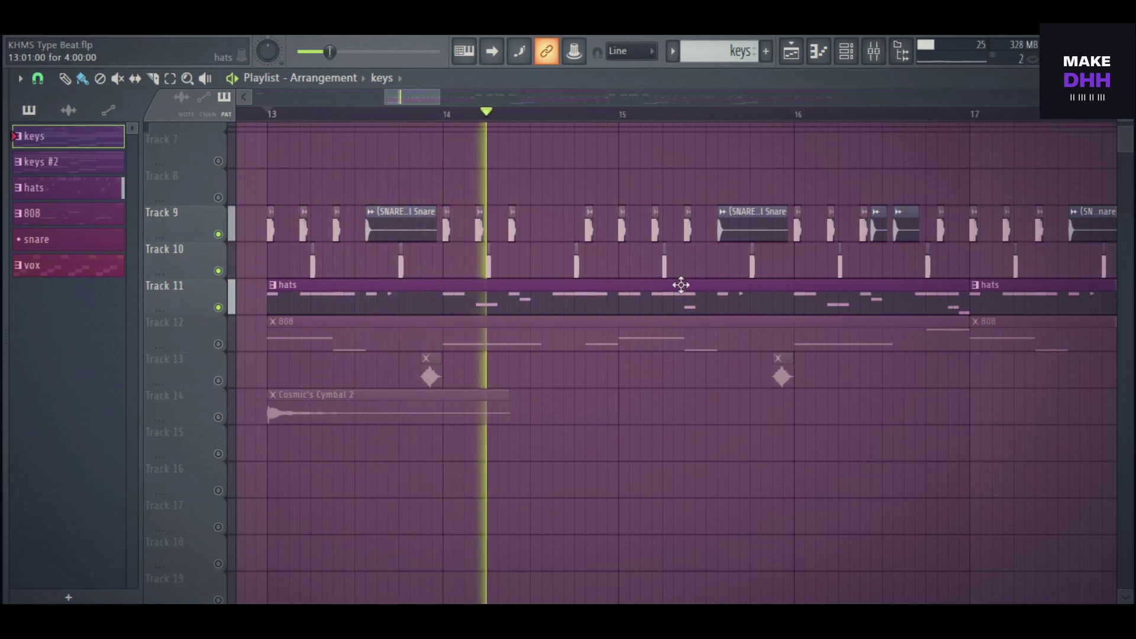
scroll(682, 284, down, 1)
drag(420, 94, 441, 92)
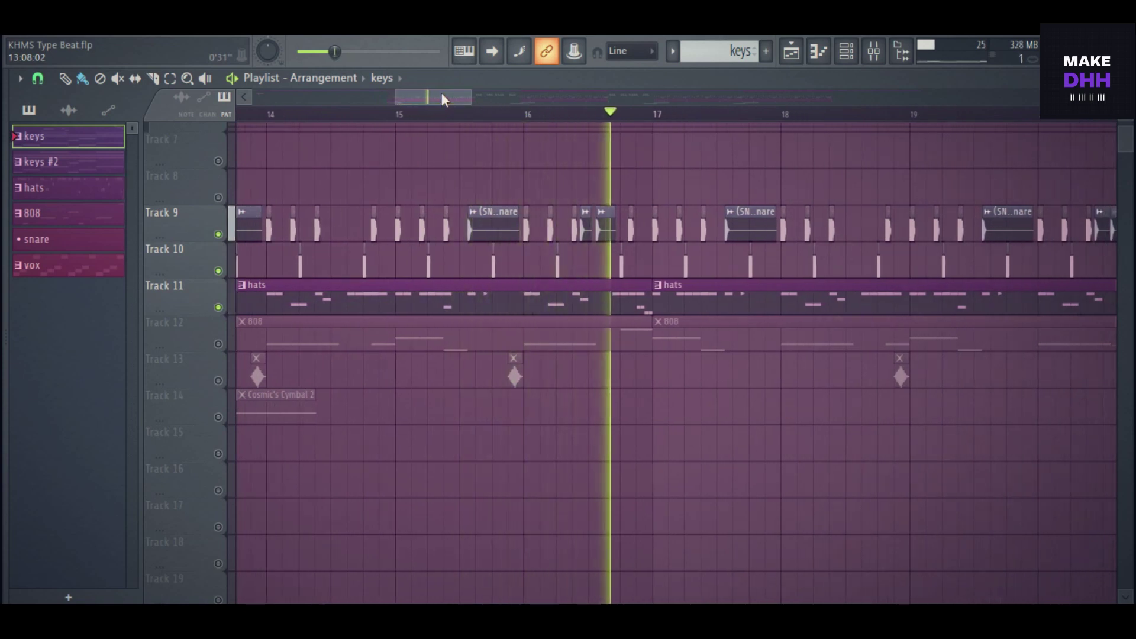
scroll(458, 115, down, 2)
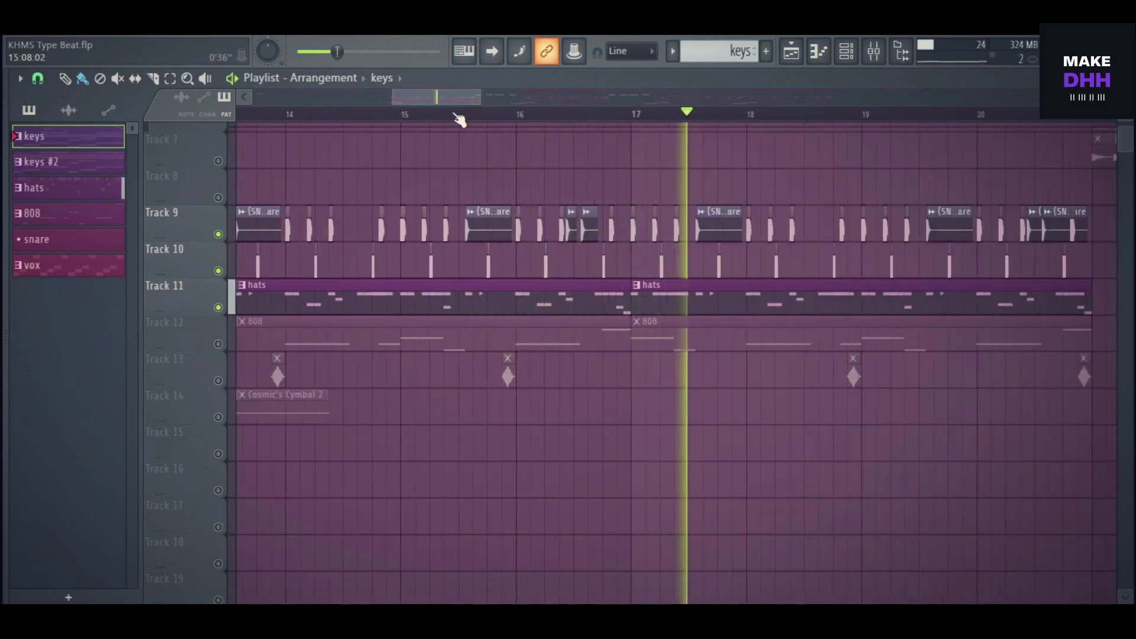
scroll(459, 117, down, 1)
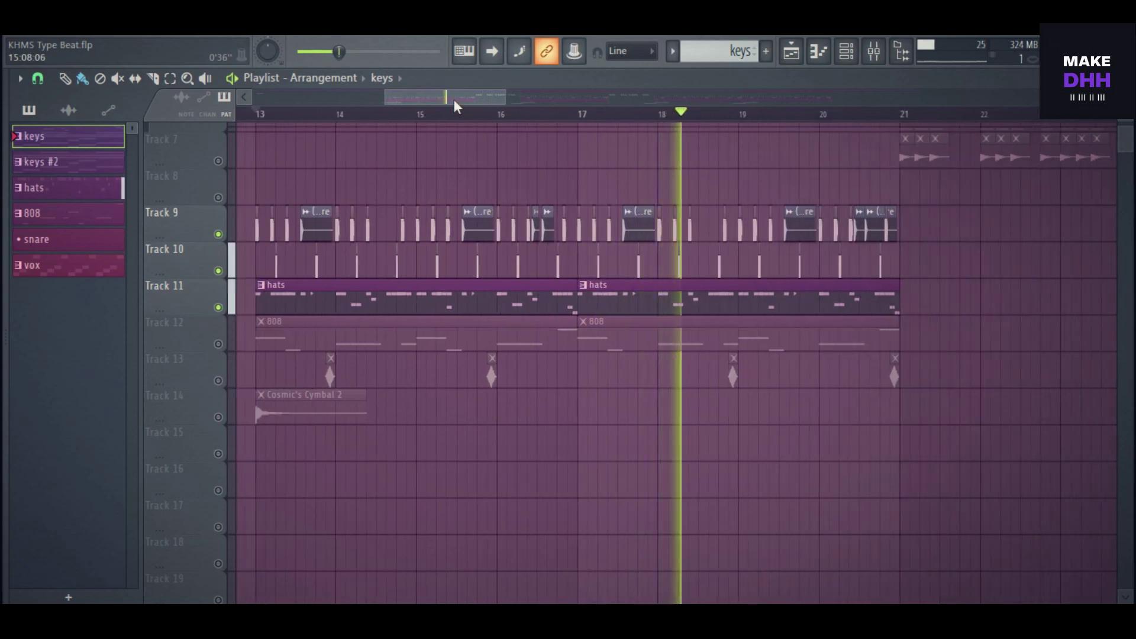
drag(452, 100, 450, 102)
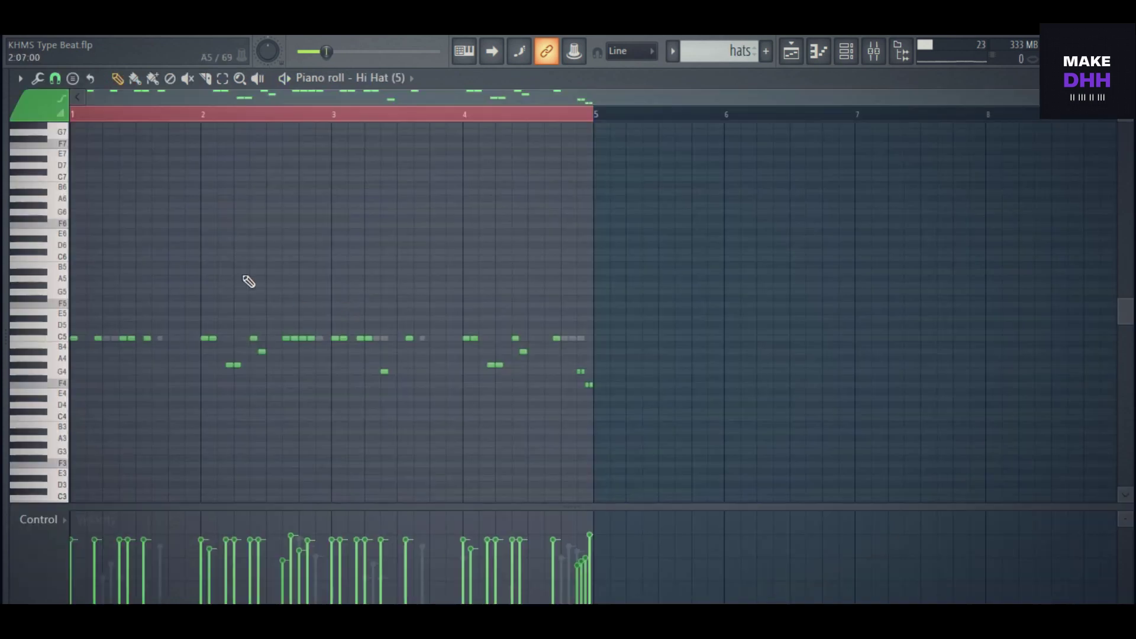
Step: Play the hats pattern's Hi Hat (5) and KSHMR_Shaker_04_B notes and the 808 Wheezy pattern in the piano roll
scroll(112, 241, up, 5)
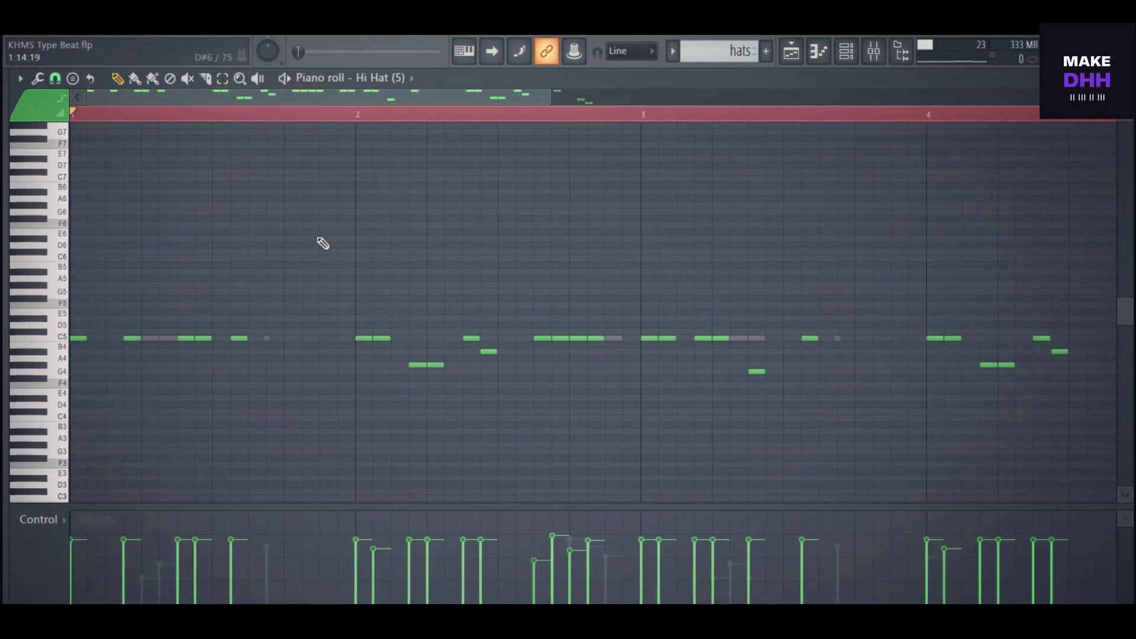
key(space)
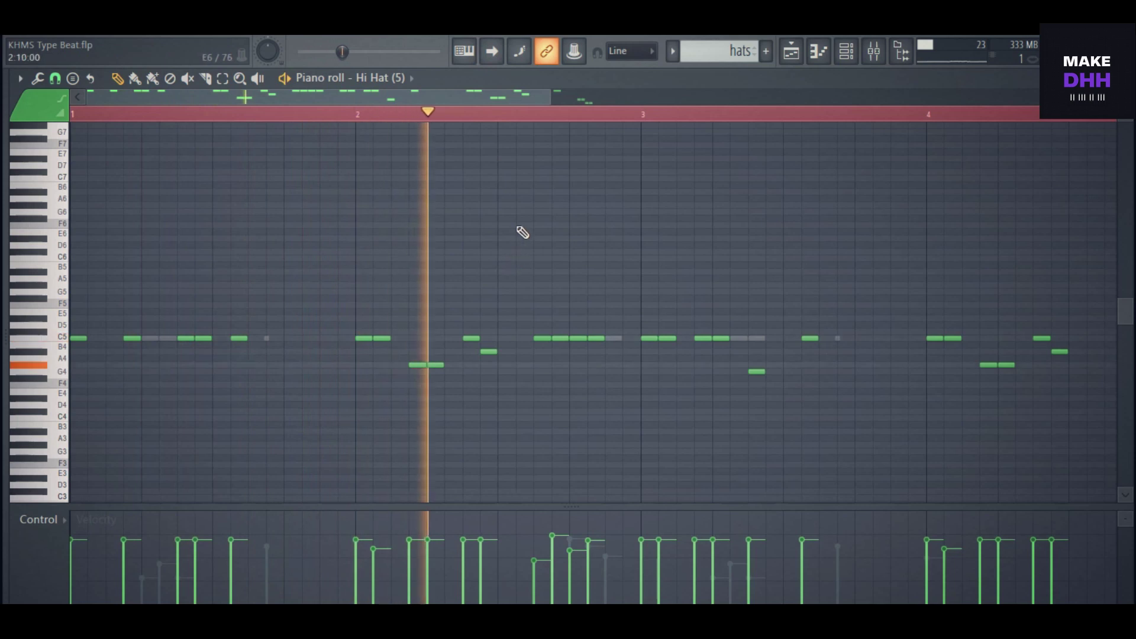
scroll(398, 83, down, 1)
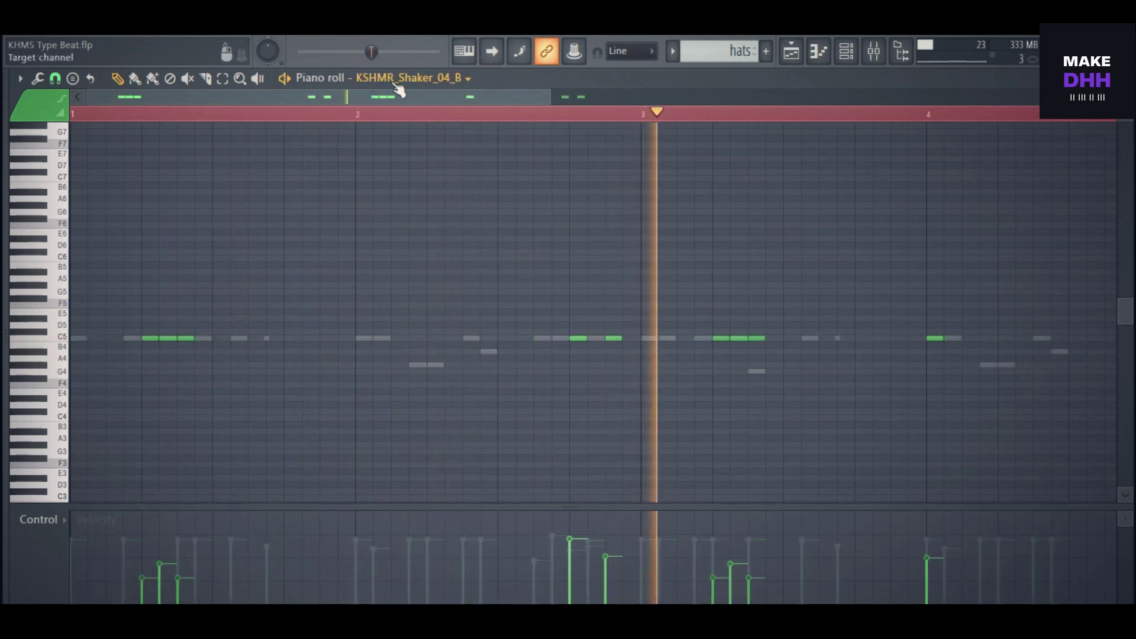
scroll(627, 382, down, 2)
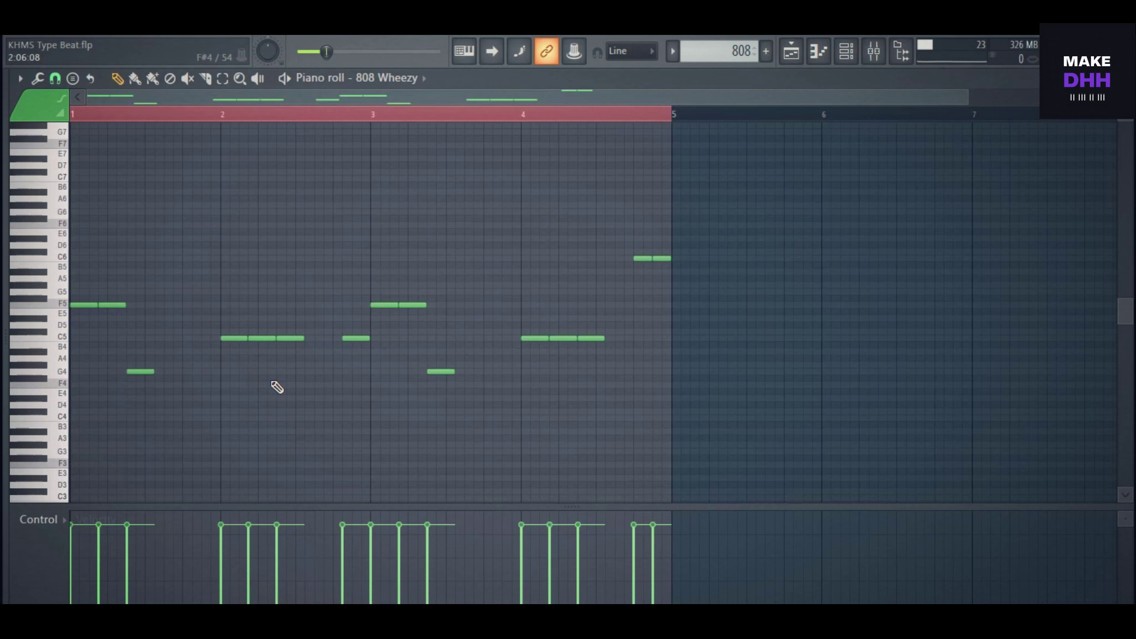
key(space)
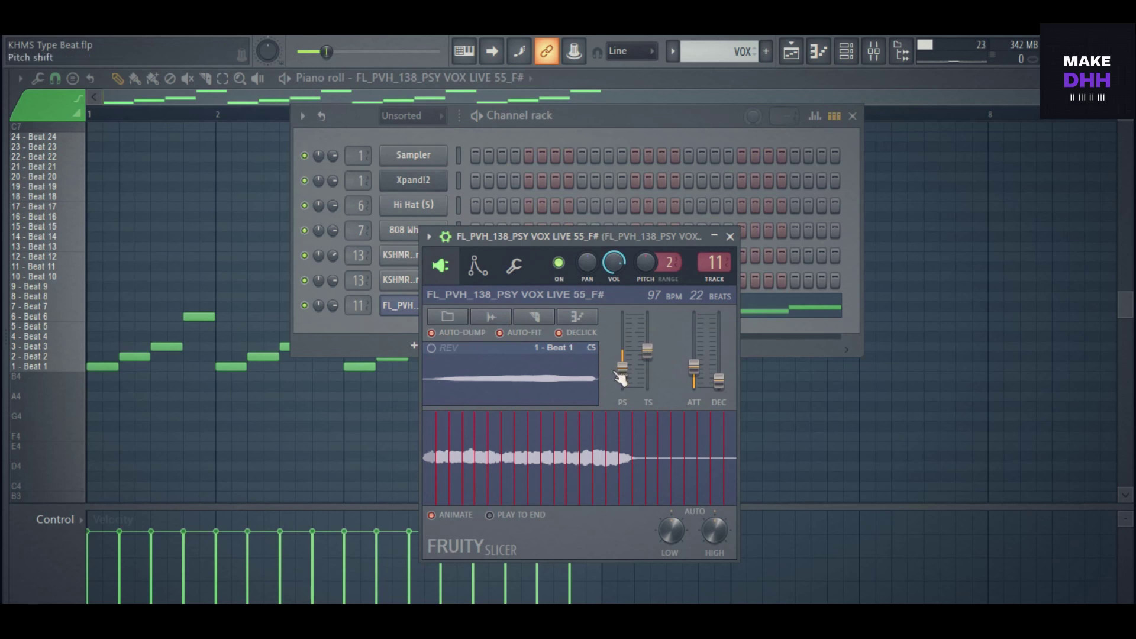
Step: Review the vocal sample's slicing options in Fruity Slicer, close its windows and play the vox pattern
drag(569, 238, 617, 203)
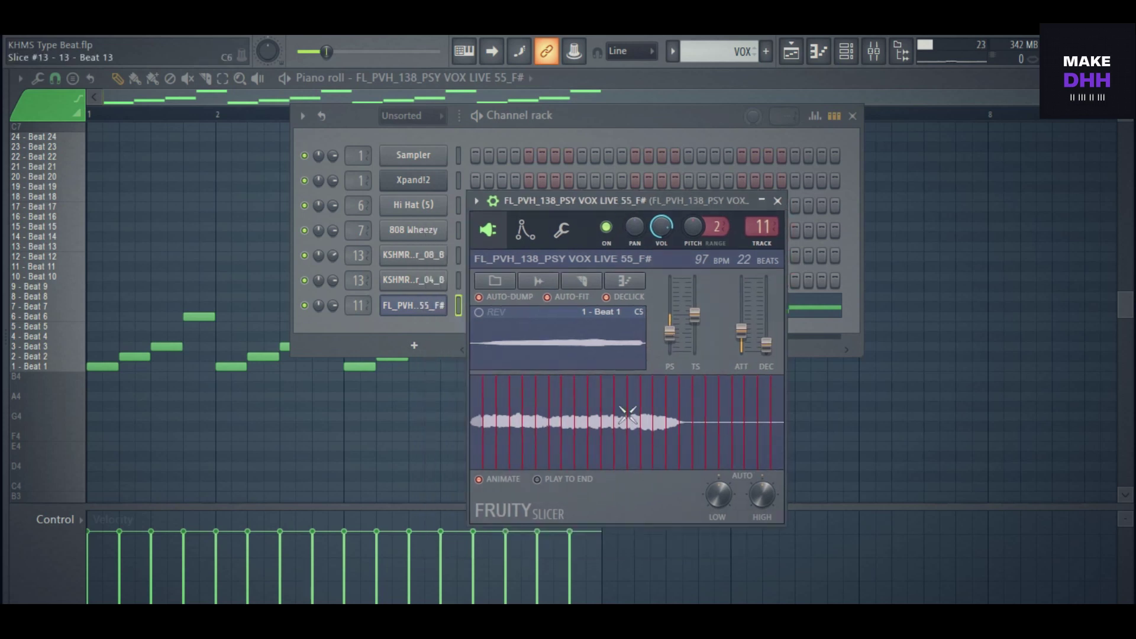
right_click(563, 334)
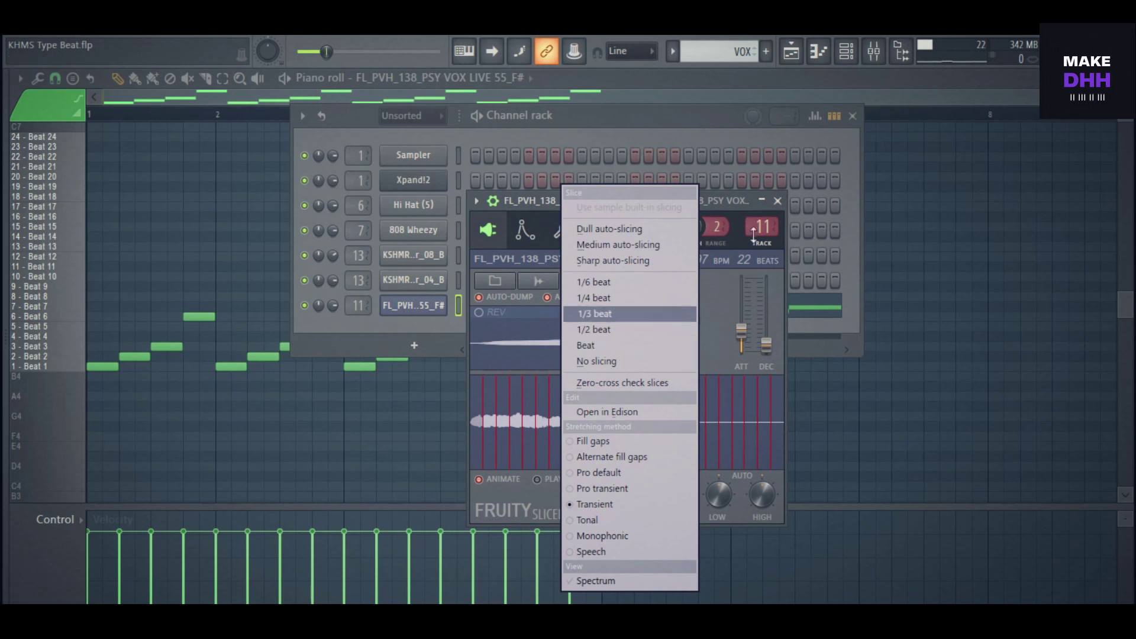
click(593, 329)
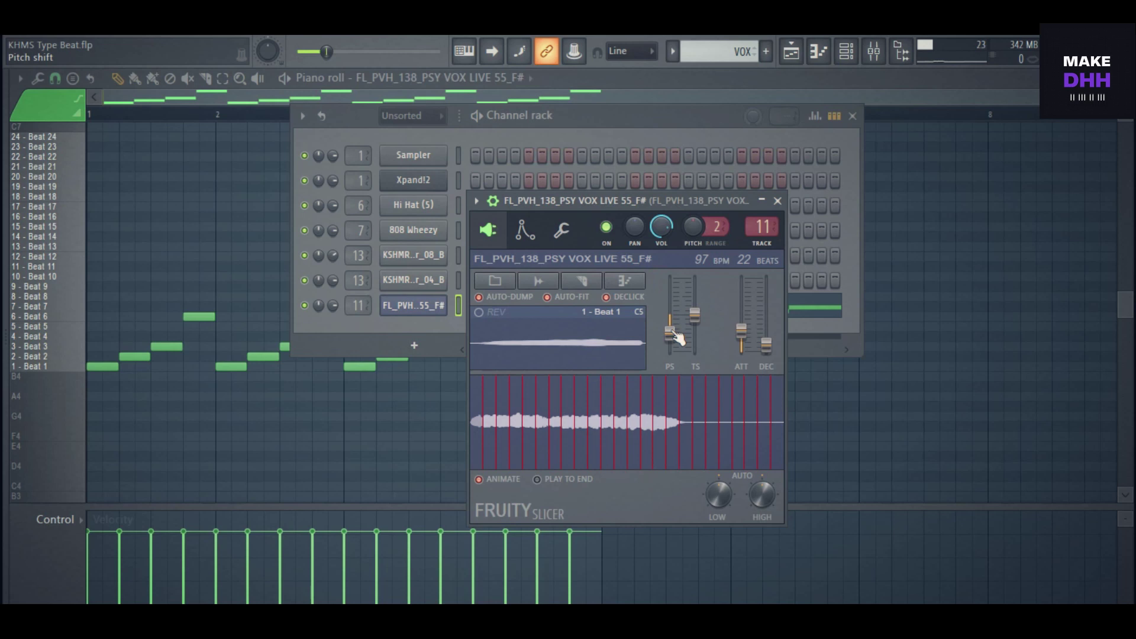
key(F12)
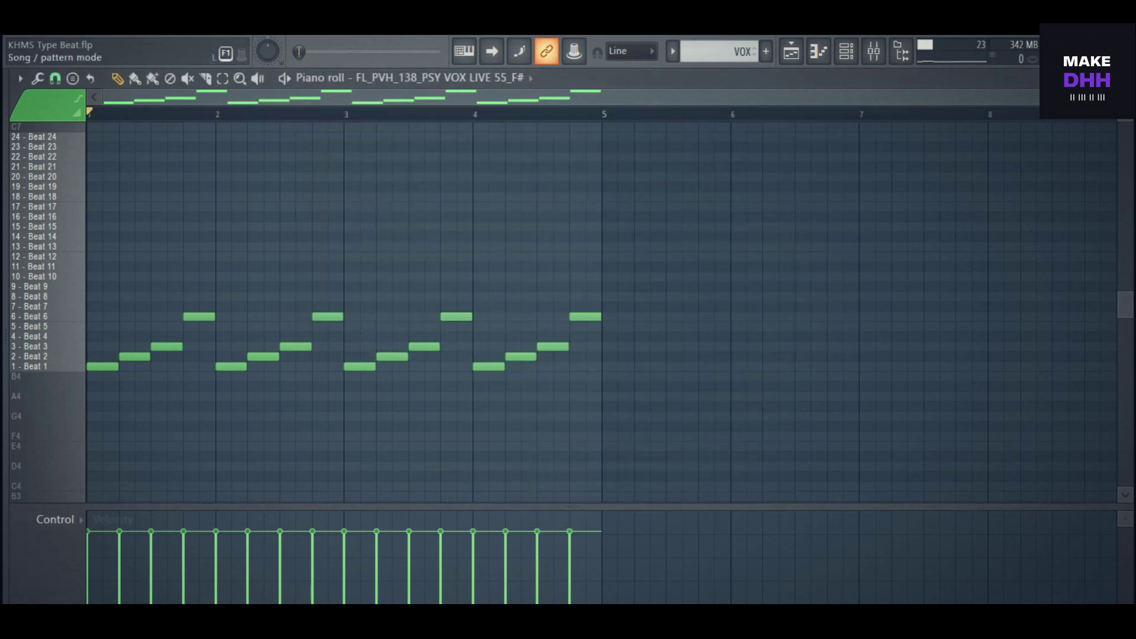
key(space)
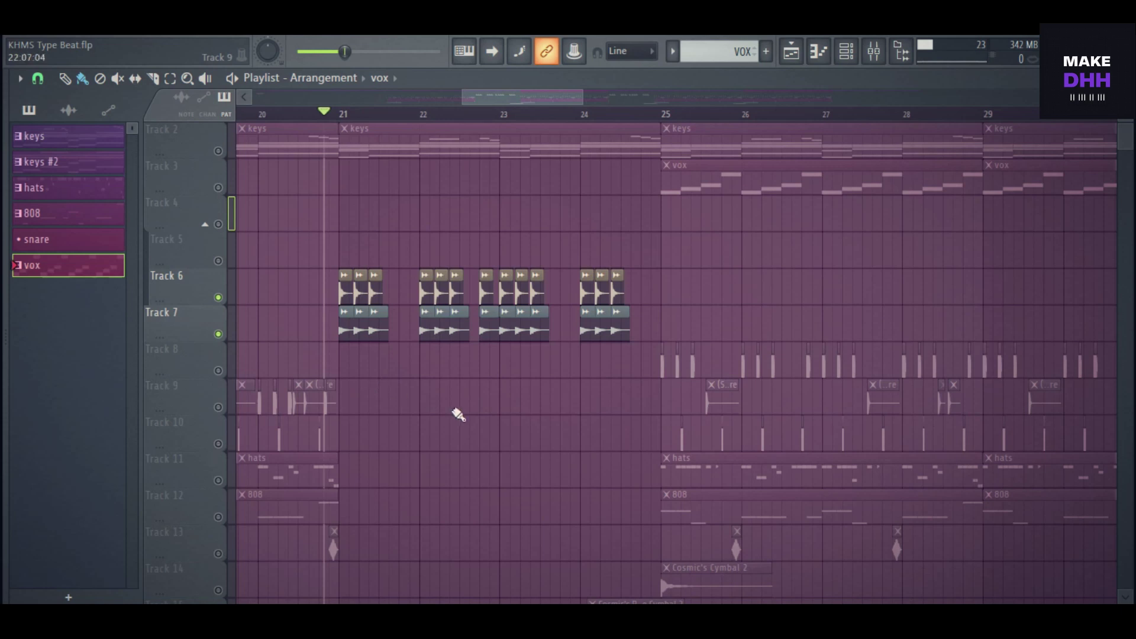
Step: Play the soloed percussion on Tracks 6 and 7 and inspect the jl_tom 1 and open hi-hat sample settings
key(space)
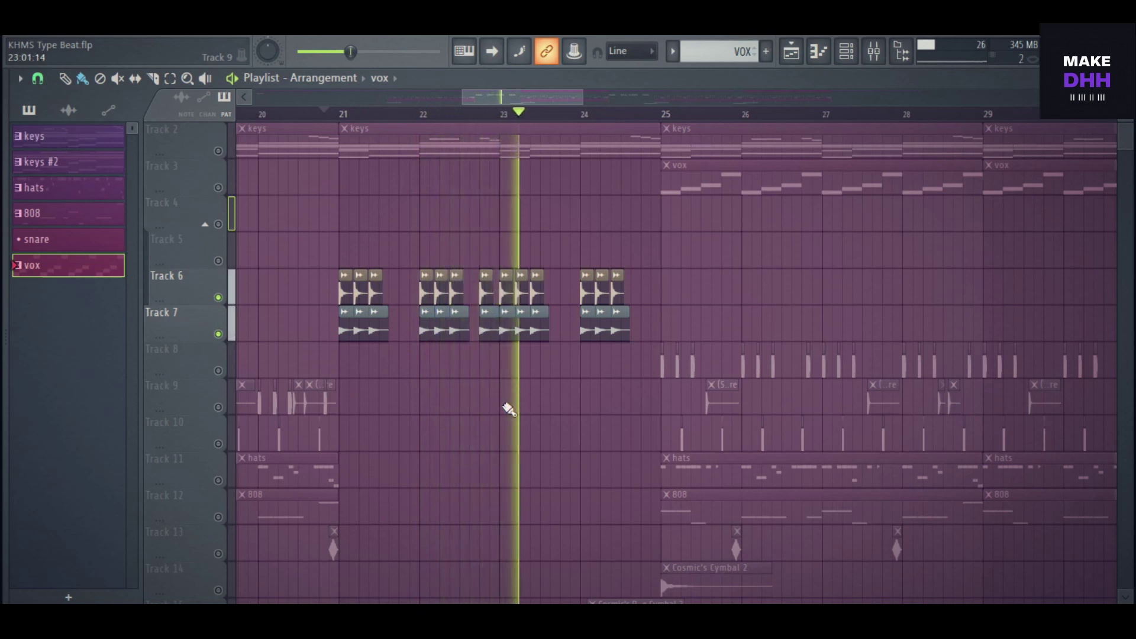
key(space)
scroll(372, 367, up, 3)
double_click(333, 338)
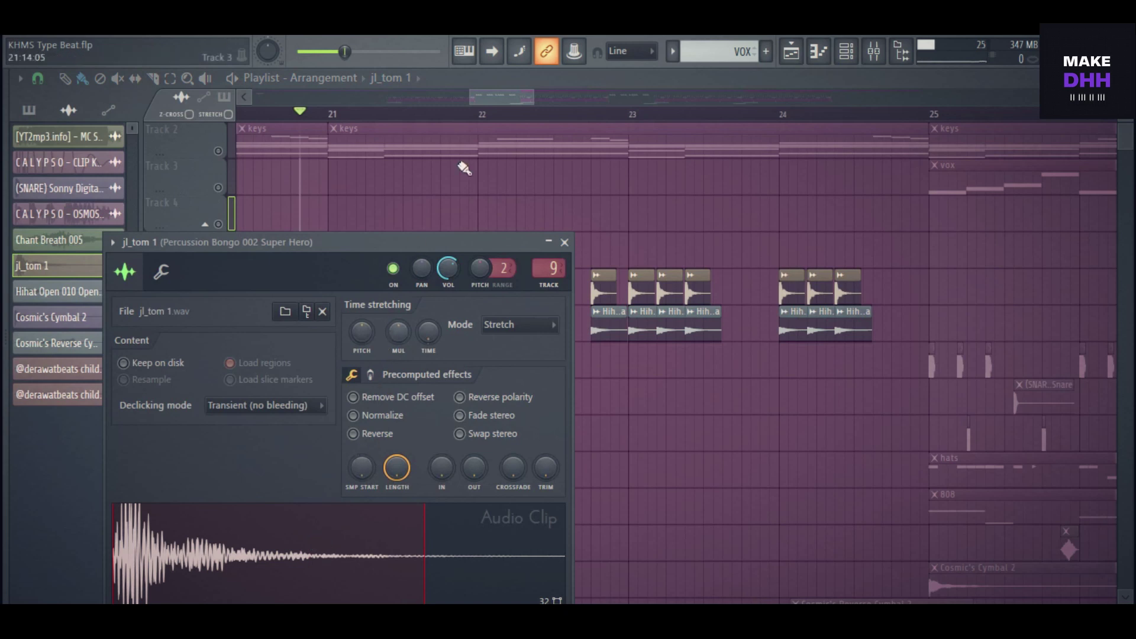
double_click(406, 322)
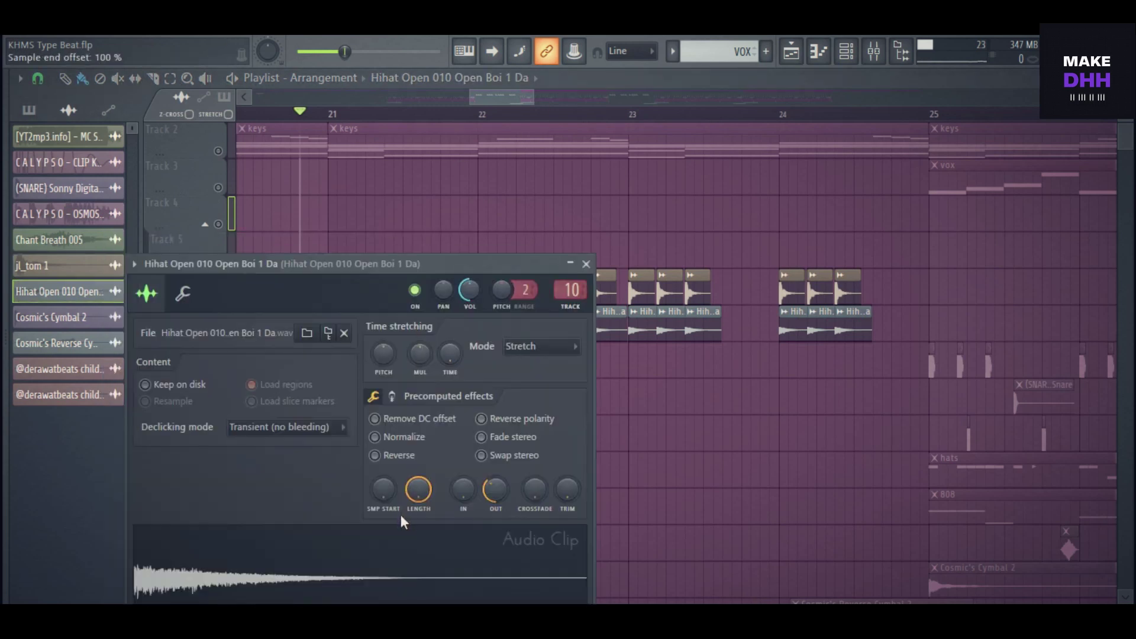
click(585, 264)
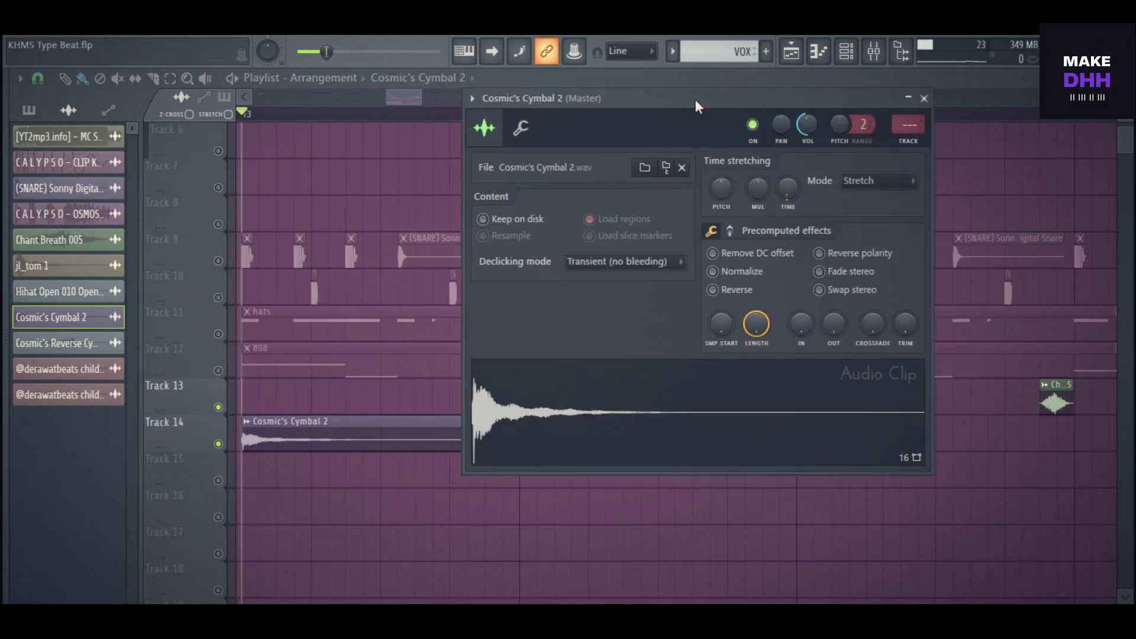
Step: Inspect the sample settings of Cosmic's Cymbal 2 on Track 14 and the chant clip on Track 13
drag(694, 98, 703, 92)
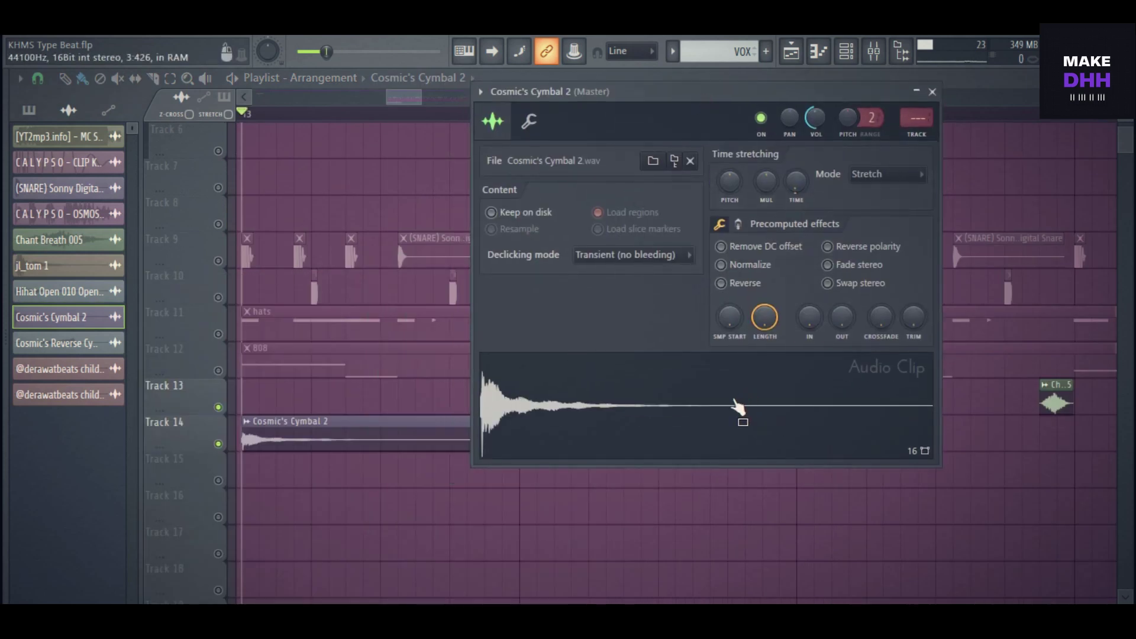
click(931, 92)
double_click(499, 398)
drag(384, 222, 458, 156)
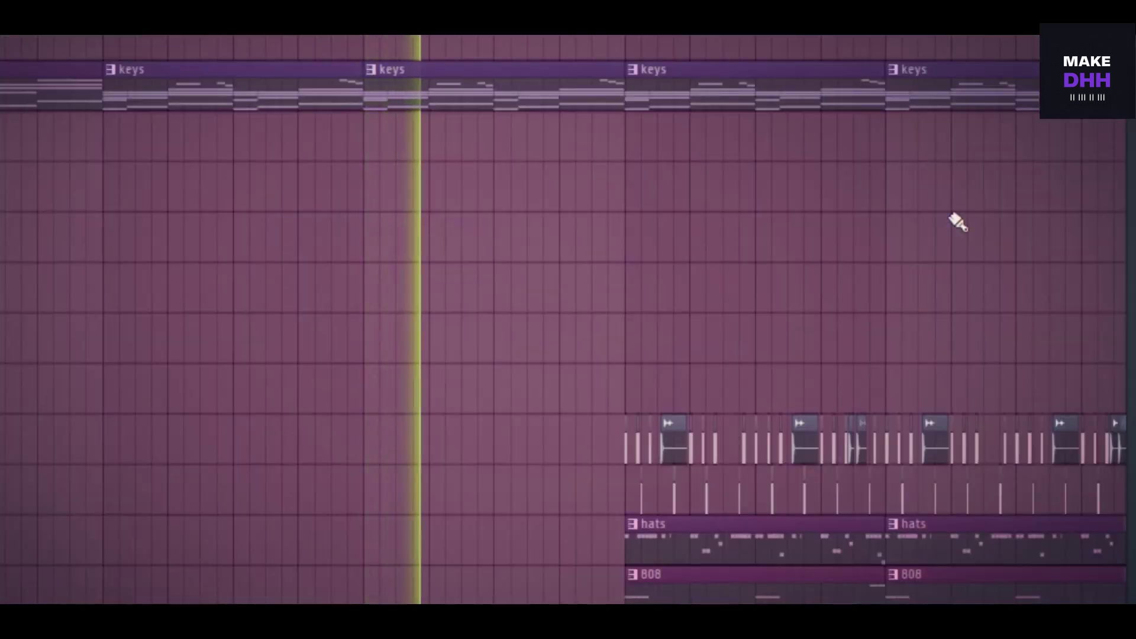
scroll(945, 223, down, 1)
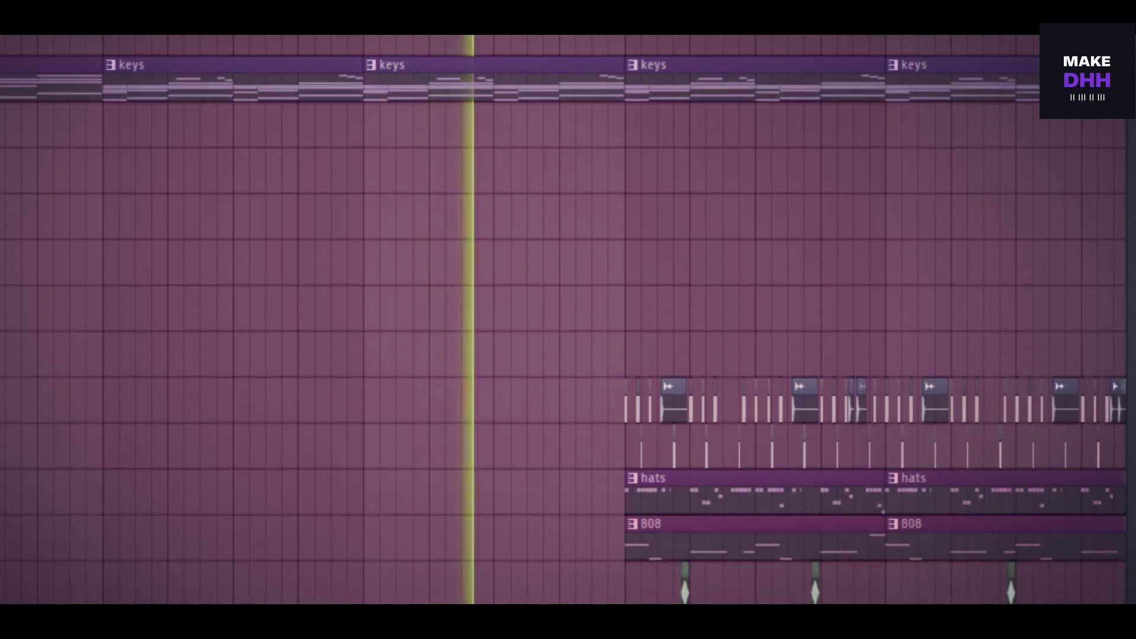